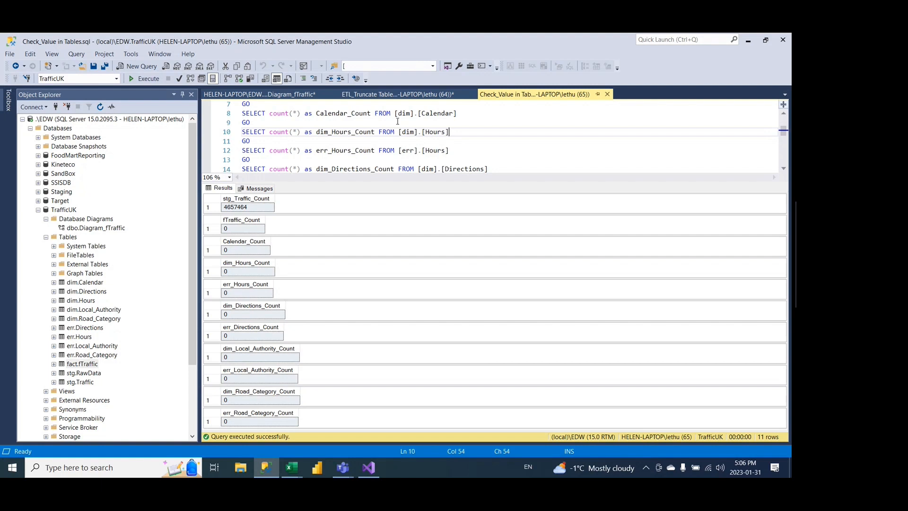
# Step: Rerun the table row-count query, switch to Visual Studio and execute the whole Traffic_DataMart.dtsx package, returning to design mode when it finishes
pyautogui.press('F5')
pyautogui.click(375, 469)
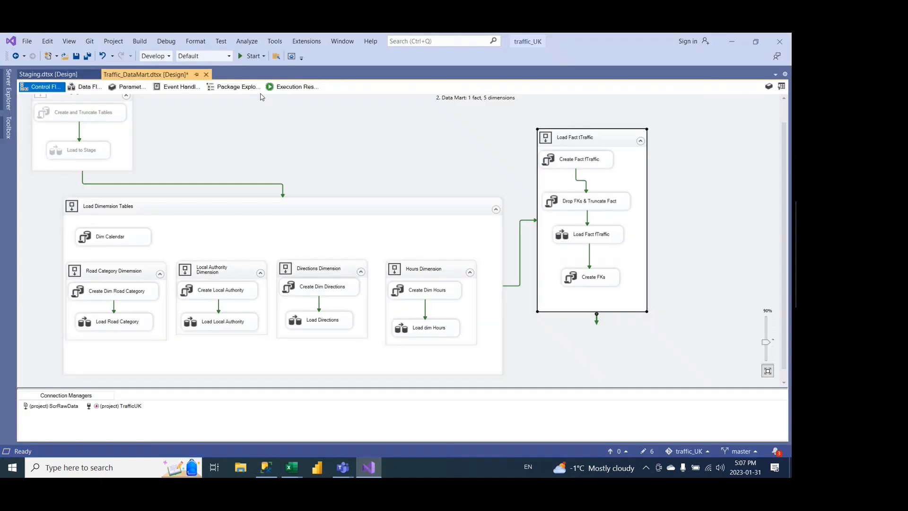
pyautogui.click(249, 57)
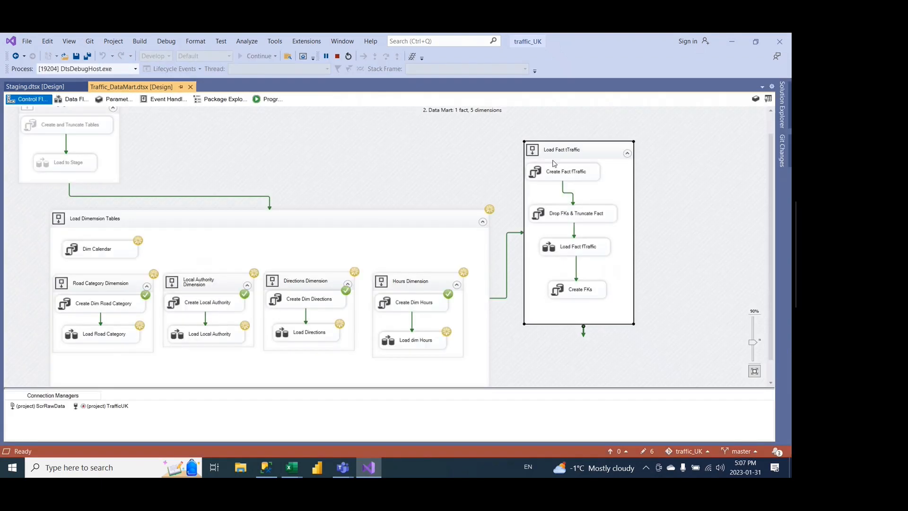
pyautogui.scroll(1, 466, 134)
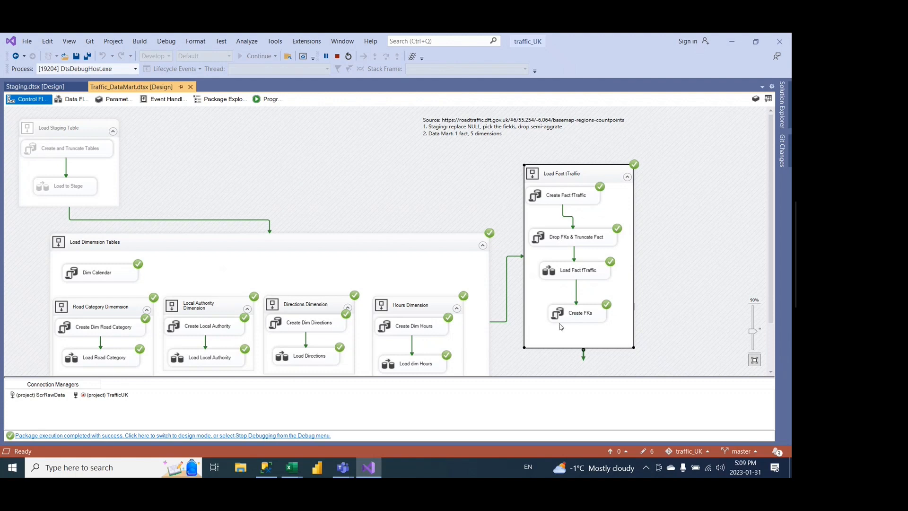
pyautogui.click(262, 436)
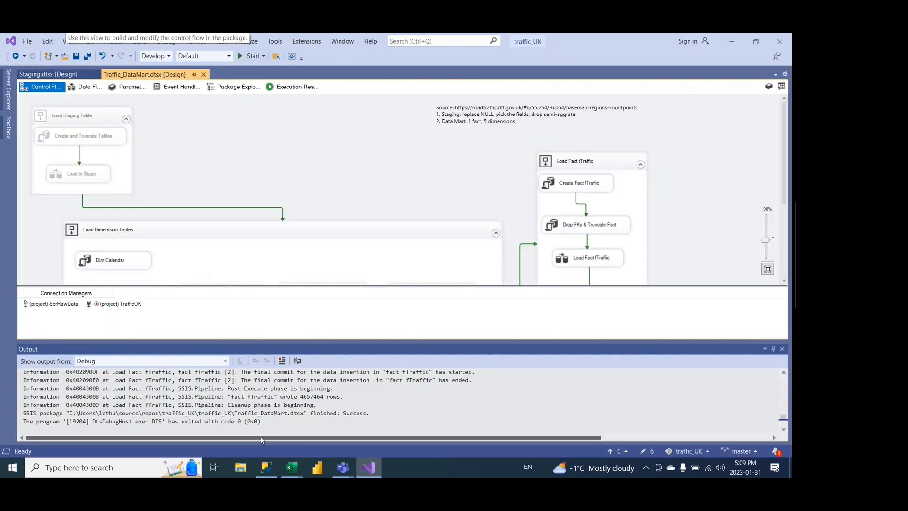
pyautogui.click(783, 349)
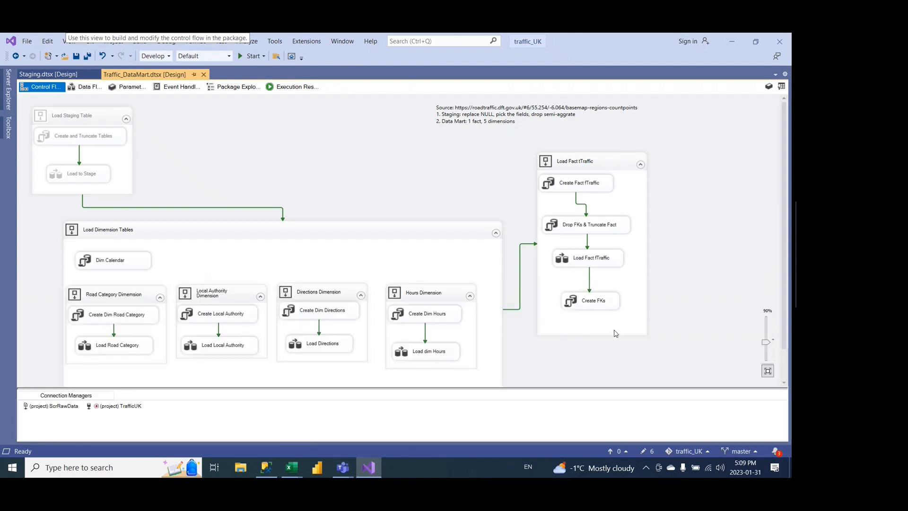
# Step: Switch to the ETL_Traffic_Validation workbook in Excel and refresh all its data connections
pyautogui.moveTo(292, 467)
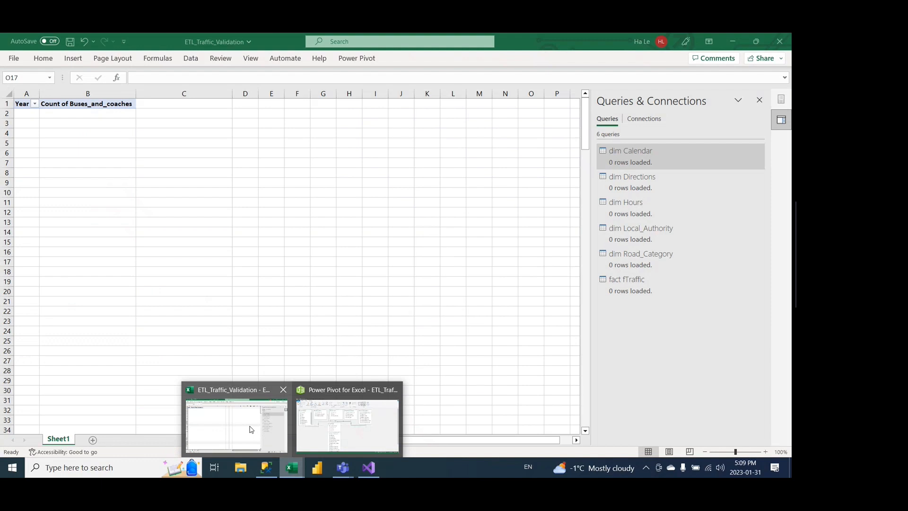
pyautogui.click(251, 427)
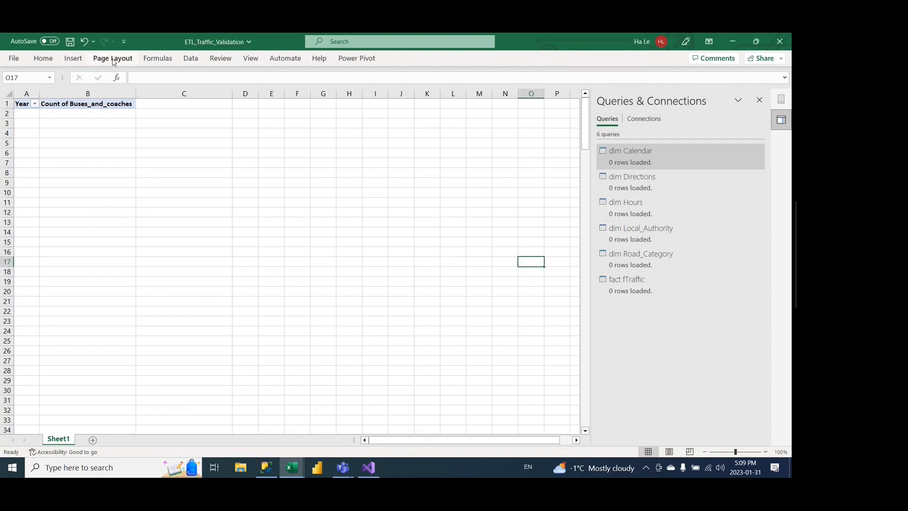
pyautogui.click(190, 58)
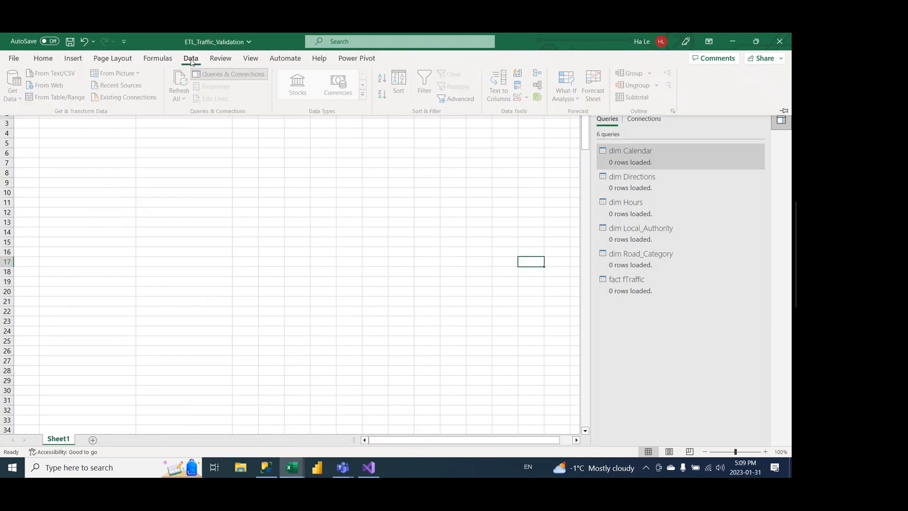
pyautogui.click(185, 84)
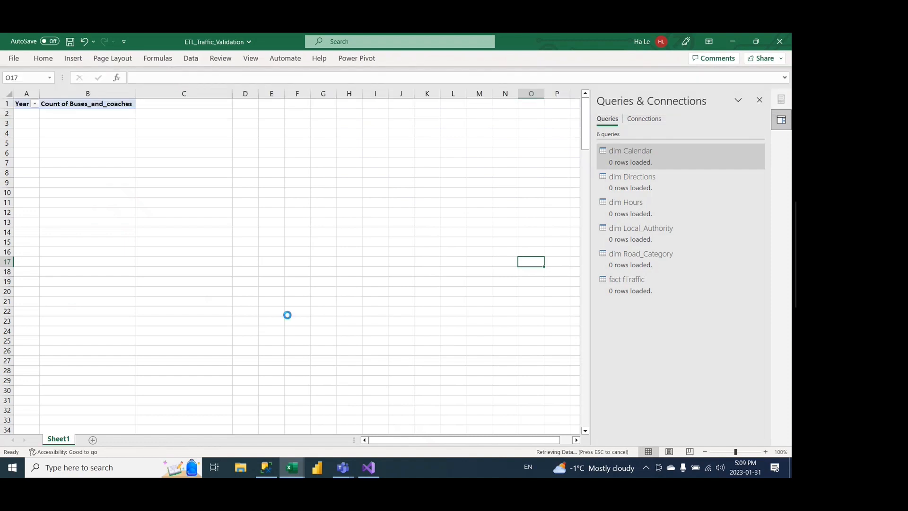
# Step: In SQL Server Management Studio, rerun the table row-count query and inspect the top 1000 rows of fact.fTraffic across its key and vehicle columns
pyautogui.click(271, 473)
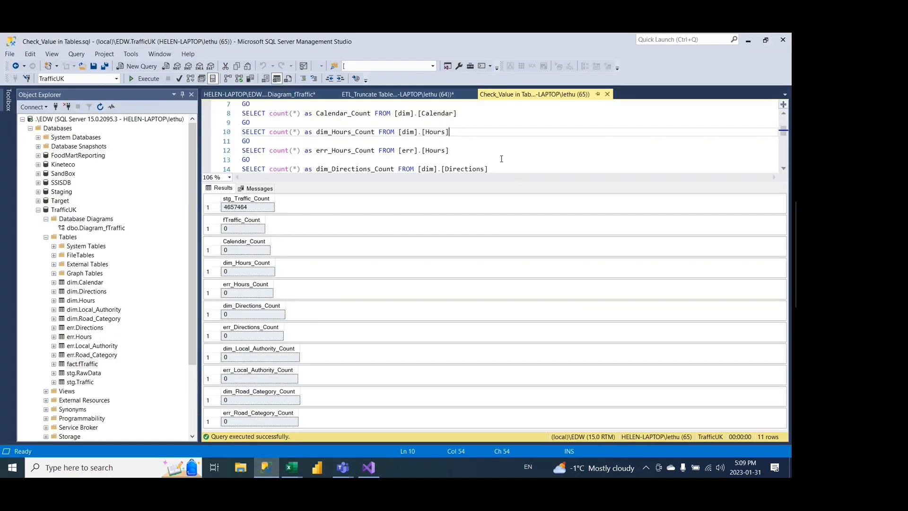
pyautogui.press('F5')
pyautogui.rightClick(85, 365)
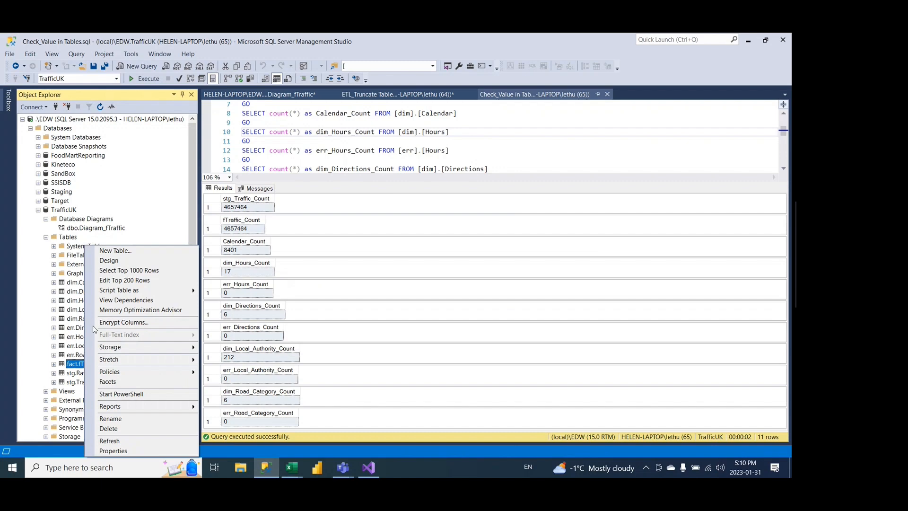
pyautogui.click(132, 270)
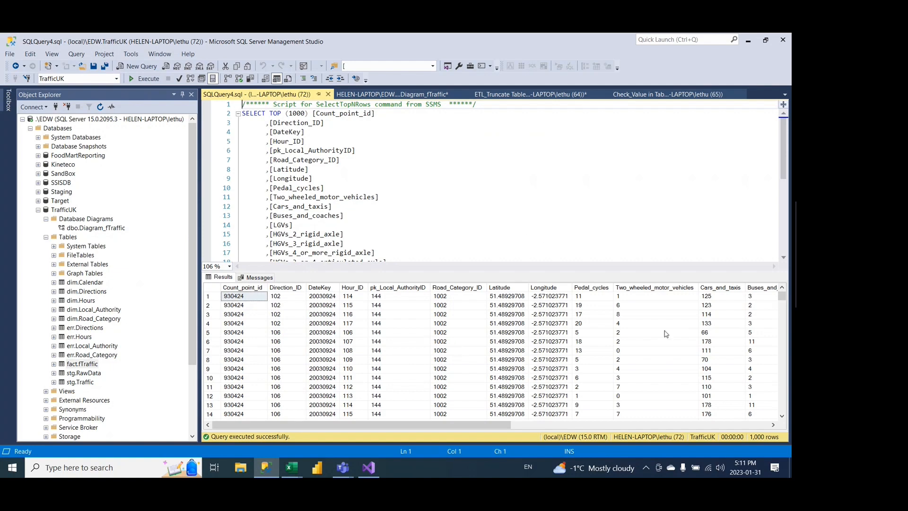
pyautogui.hscroll(5, 666, 334)
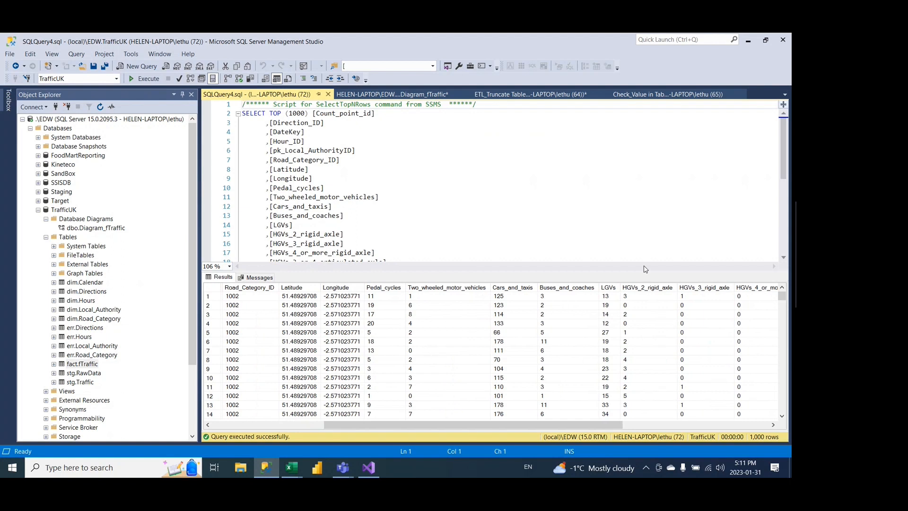
pyautogui.hscroll(3, 625, 347)
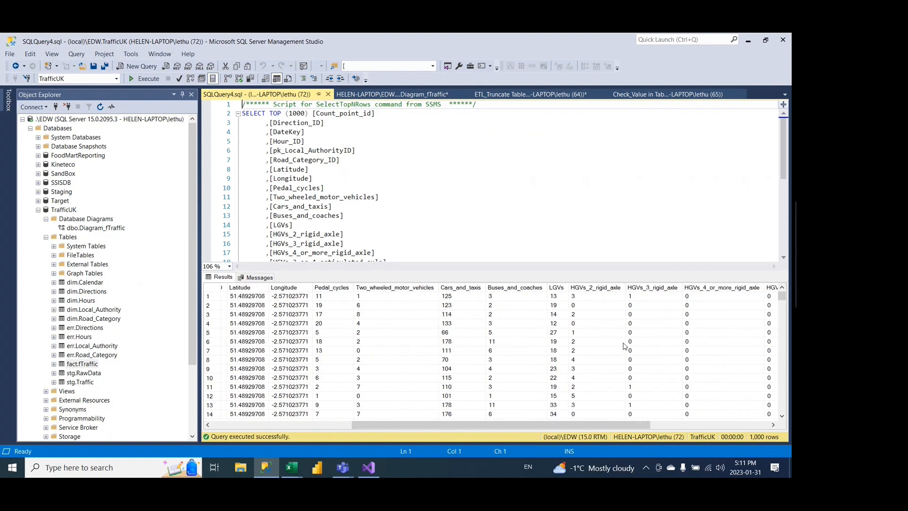
pyautogui.hscroll(4, 624, 347)
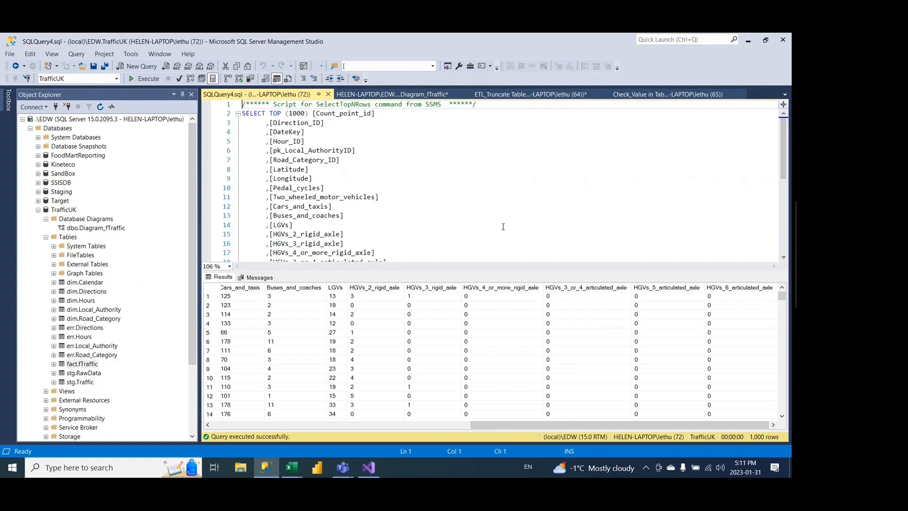
pyautogui.scroll(-5, 503, 226)
pyautogui.scroll(5, 504, 226)
# Step: Switch to Visual Studio and disable the Dim Calendar task and the Load Fact fTraffic container
pyautogui.click(368, 463)
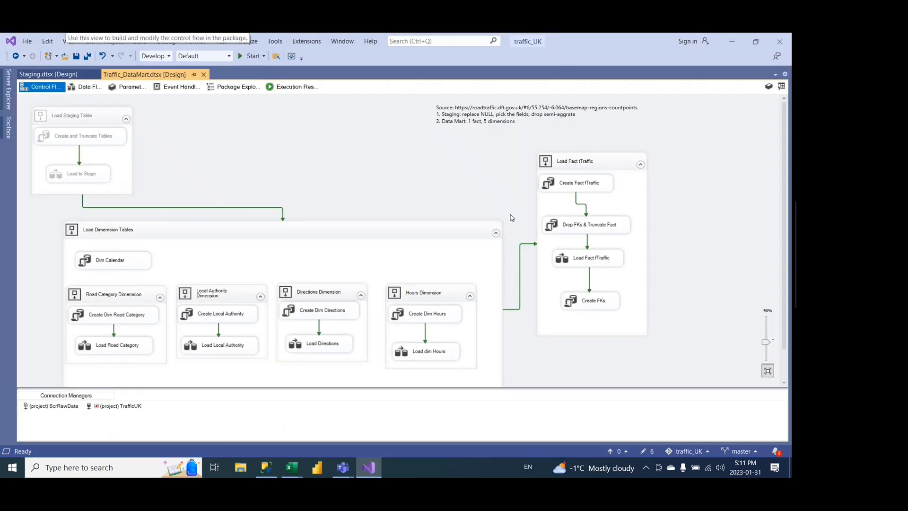
pyautogui.rightClick(129, 260)
pyautogui.press('Escape')
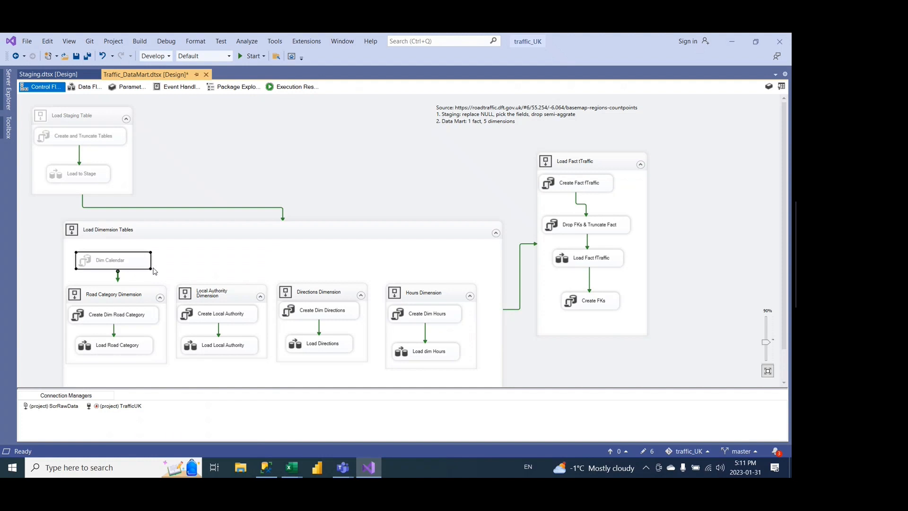
pyautogui.rightClick(608, 163)
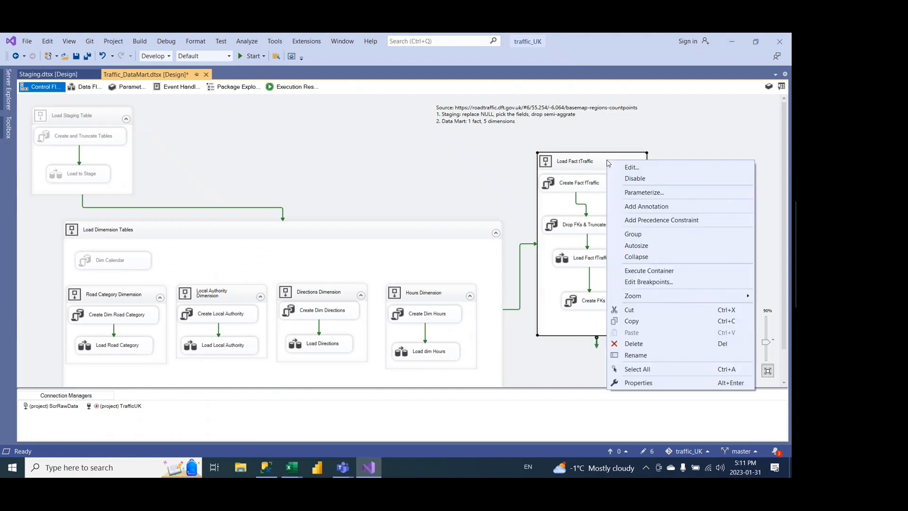
pyautogui.click(635, 179)
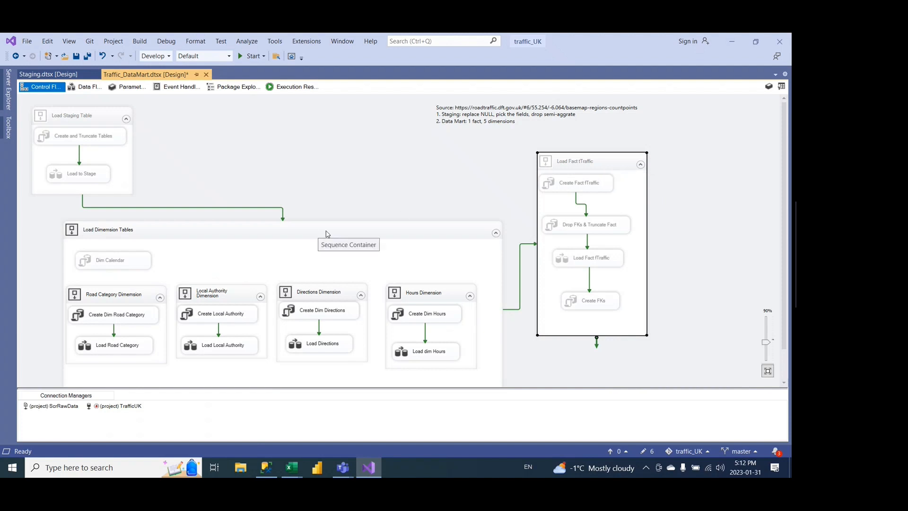
# Step: Execute only the Load Dimension Tables sequence container
pyautogui.click(417, 237)
pyautogui.rightClick(416, 226)
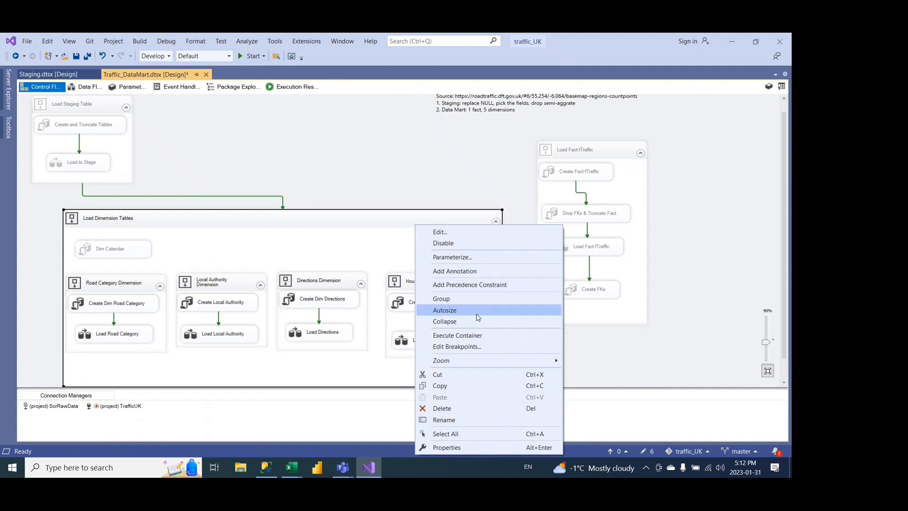
pyautogui.click(477, 339)
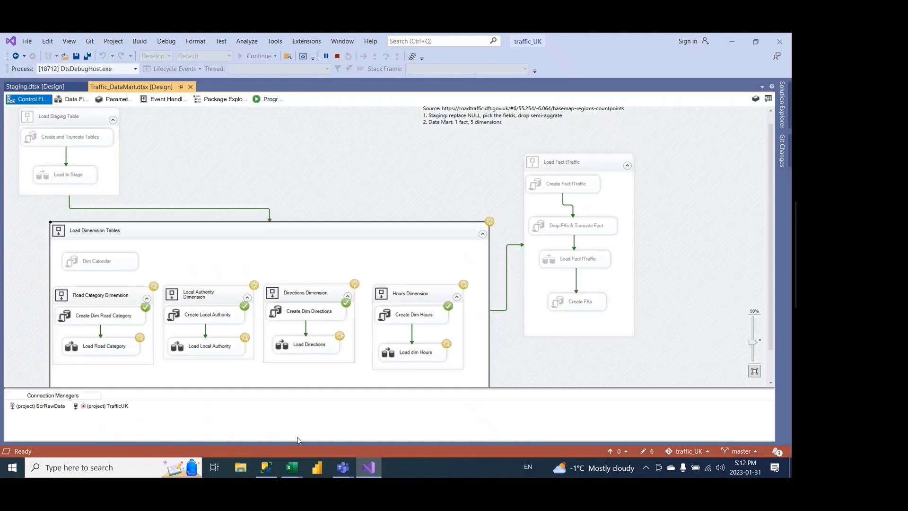
# Step: Switch to the Power Pivot window and examine the relationships between fact fTraffic and the five dimension tables
pyautogui.moveTo(292, 467)
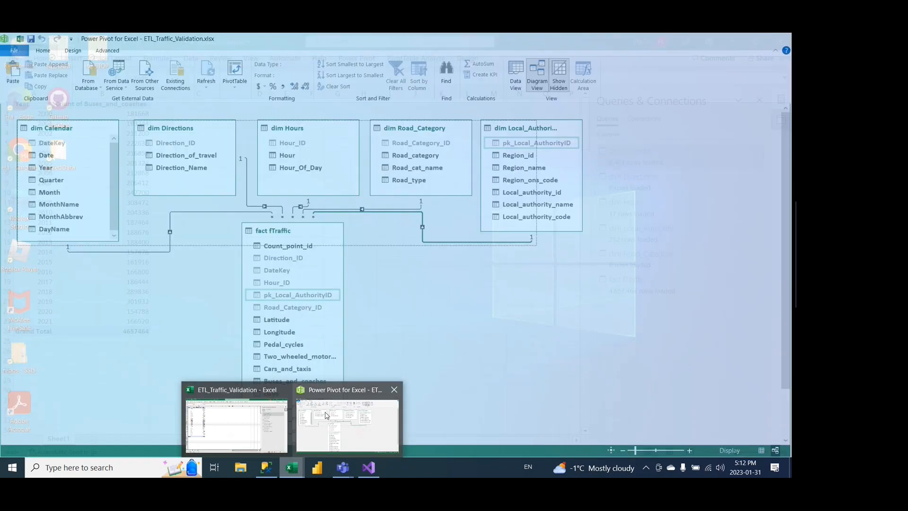
pyautogui.click(348, 424)
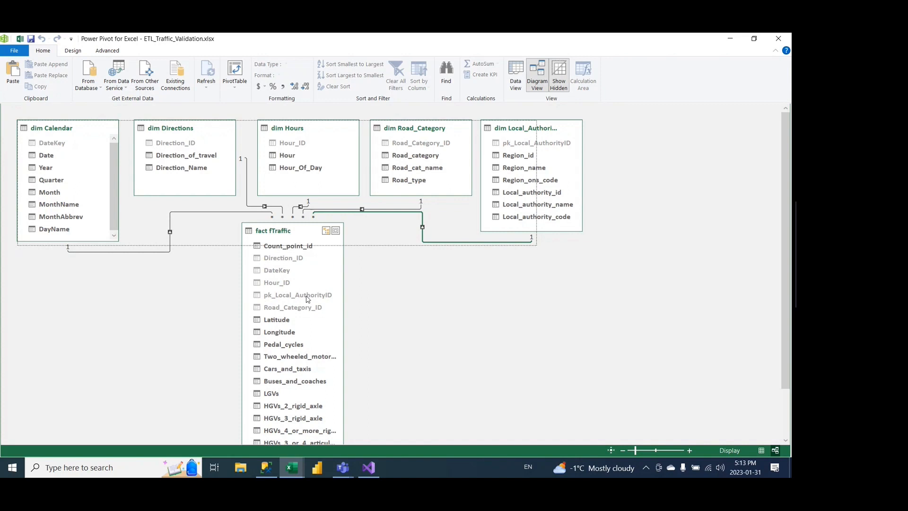
# Step: Return to the ETL_Traffic_Validation workbook, close the Queries & Connections pane and check the grand total of the pivot table by Year
pyautogui.click(281, 462)
pyautogui.click(251, 425)
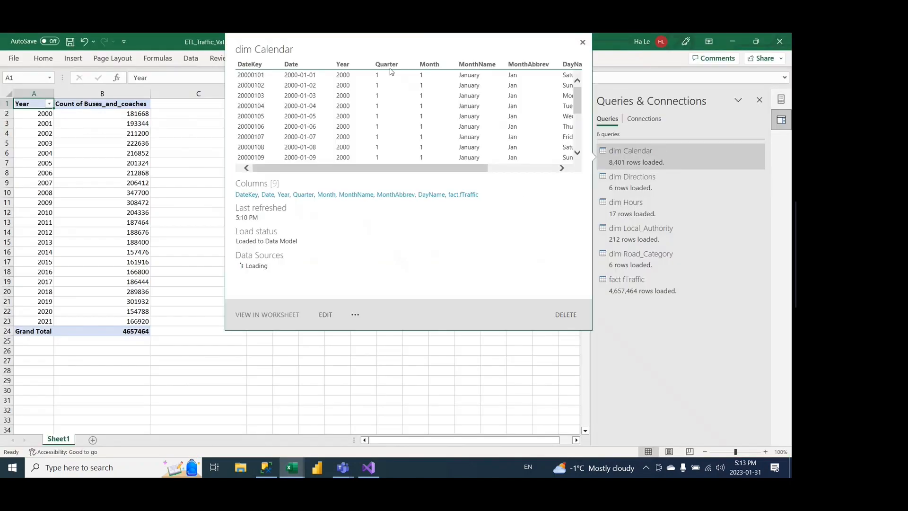
pyautogui.click(138, 125)
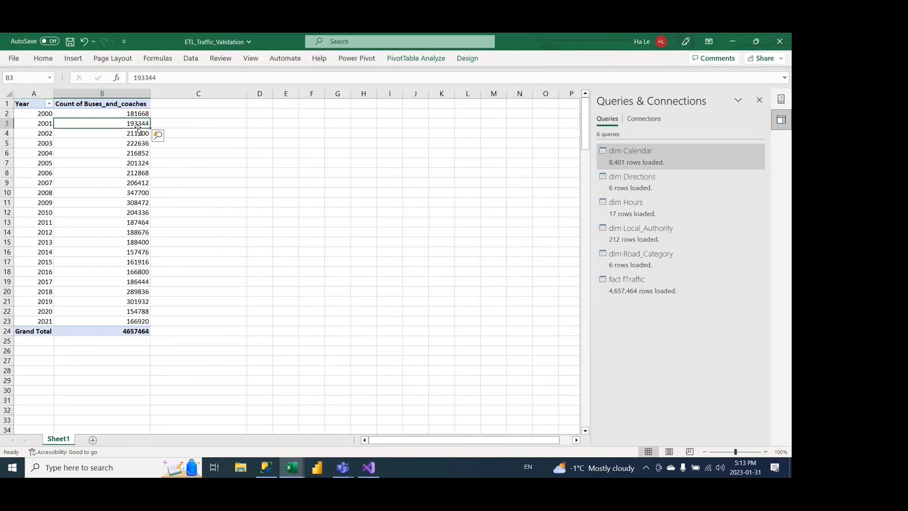
pyautogui.click(759, 101)
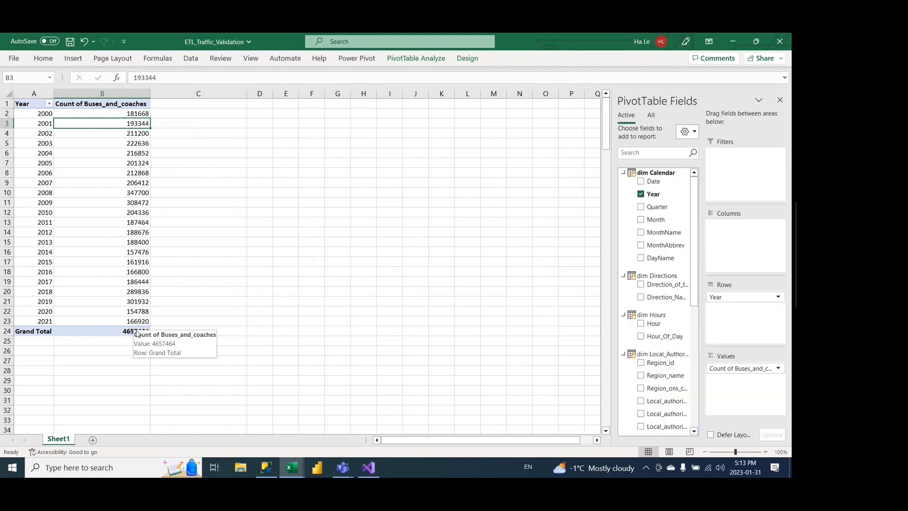
pyautogui.click(114, 332)
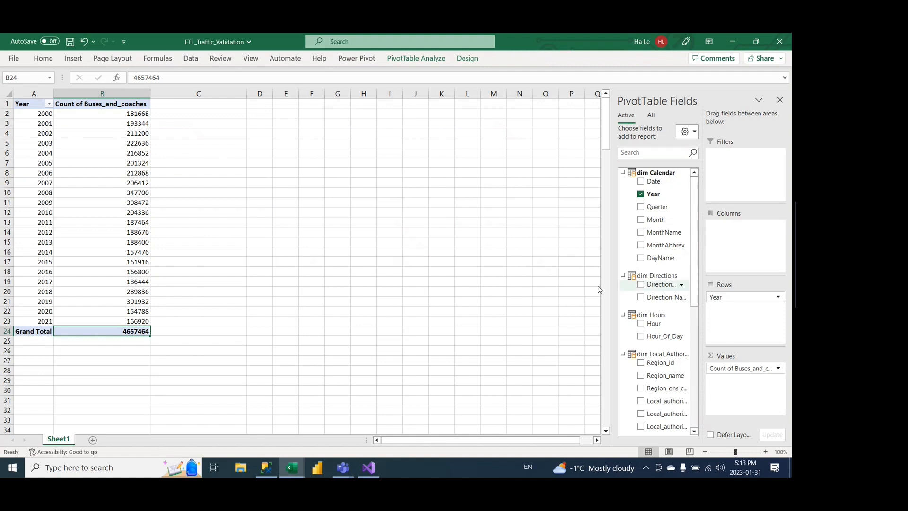
# Step: Replace Year with Direction_Name in the pivot table's rows to check the grand total by direction, clearing Direction_Name after the check
pyautogui.click(641, 194)
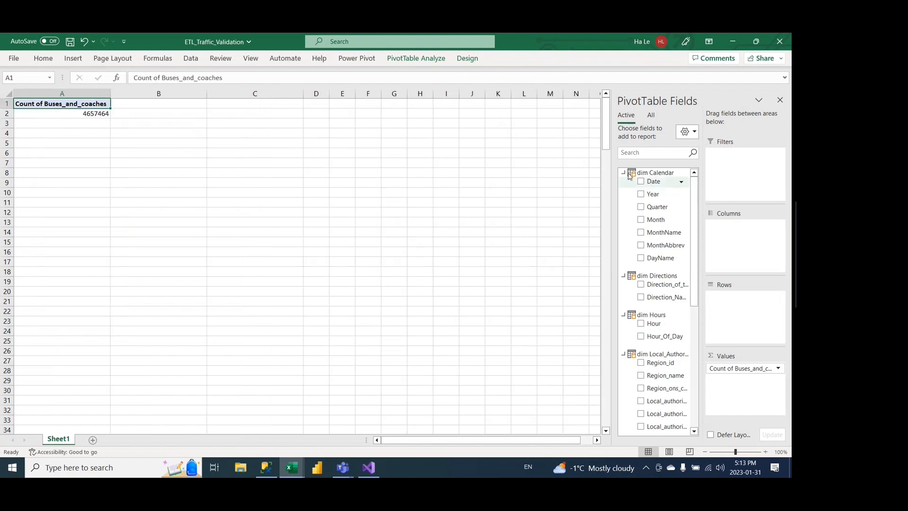
pyautogui.click(624, 173)
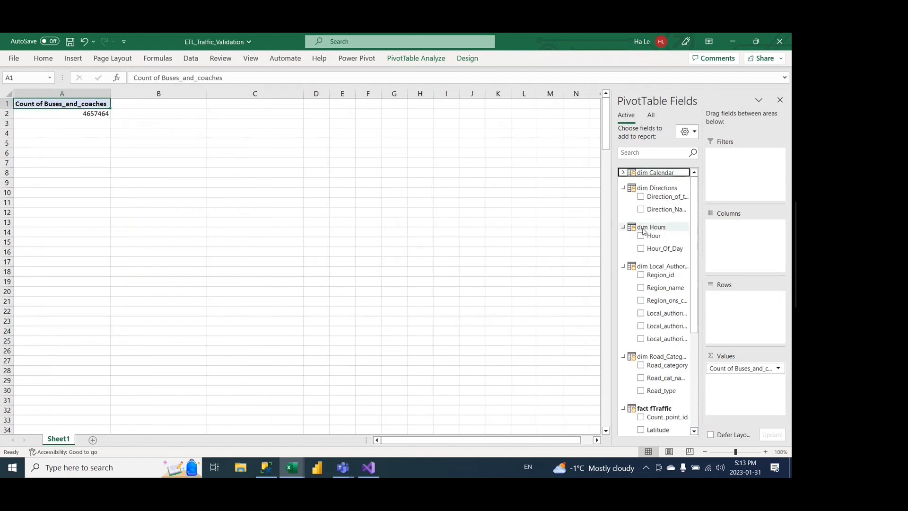
pyautogui.click(641, 210)
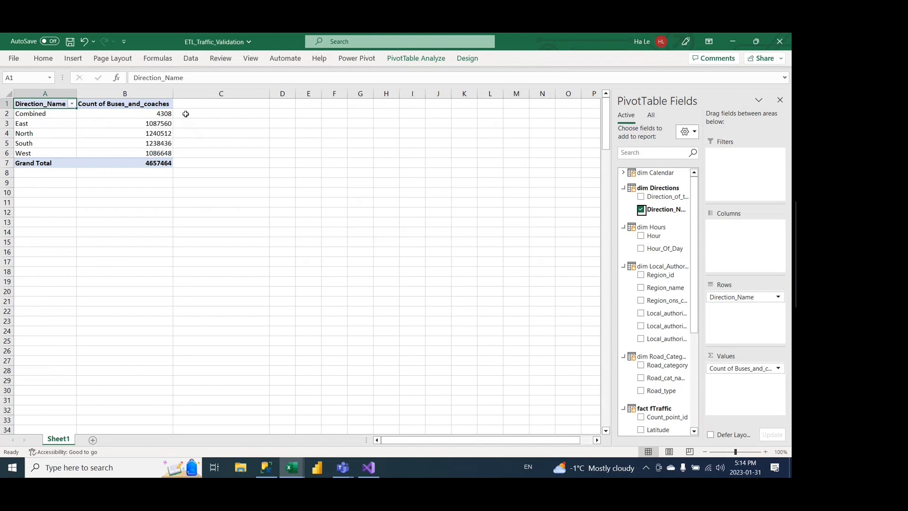
pyautogui.click(152, 165)
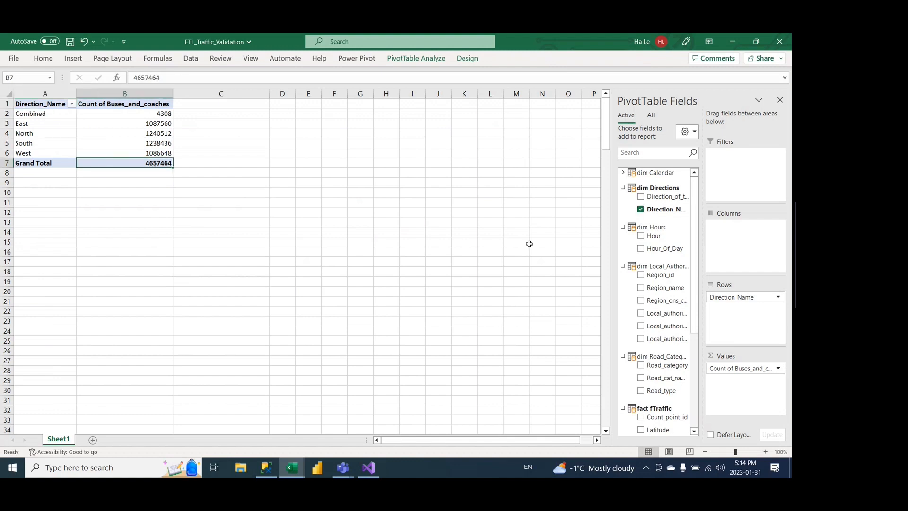
pyautogui.click(641, 210)
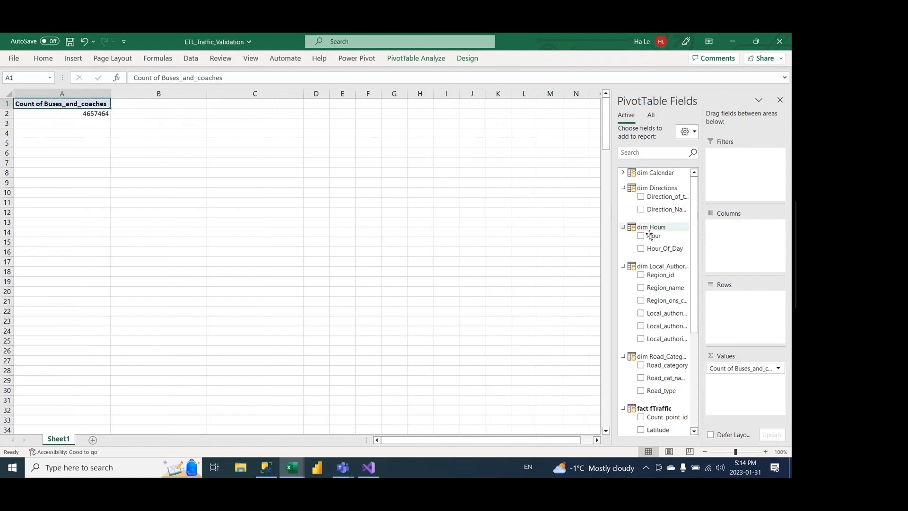
# Step: Break the Buses_and_coaches count down by Hour_Of_Day to check its grand total, clearing the field after the check
pyautogui.click(641, 249)
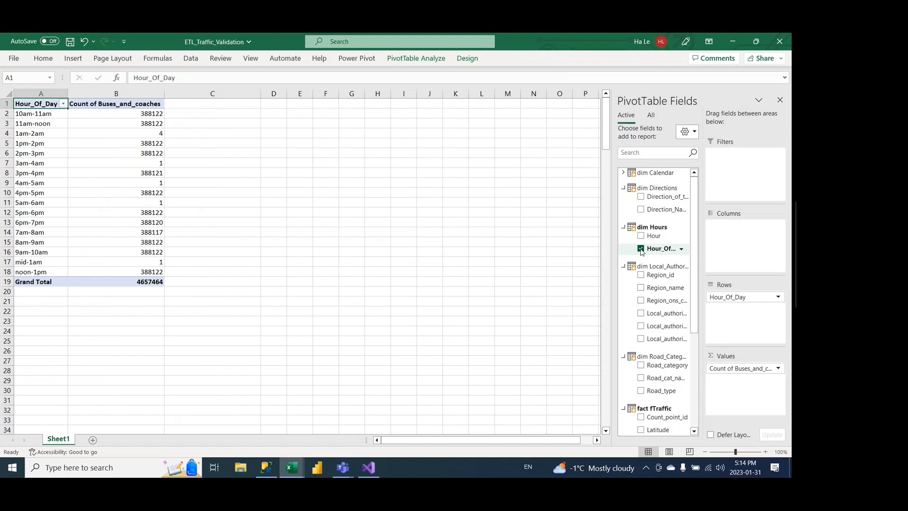
pyautogui.click(138, 282)
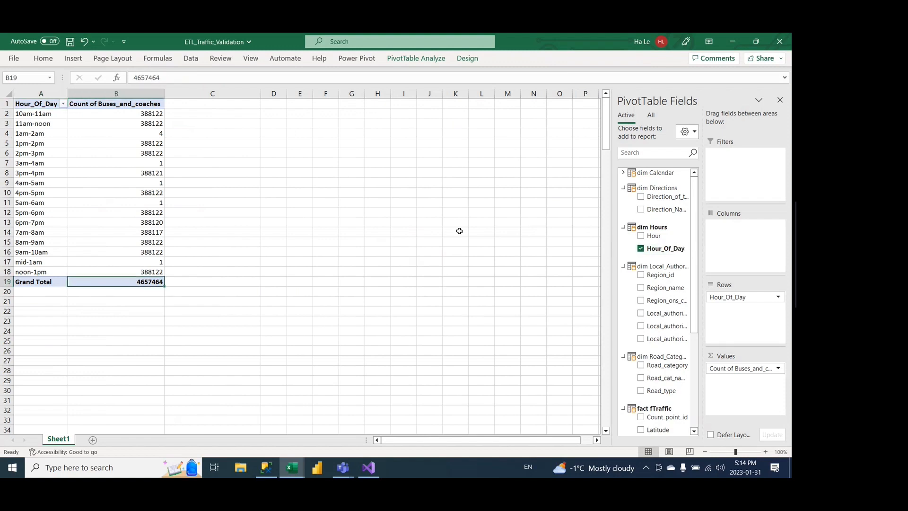
pyautogui.click(641, 249)
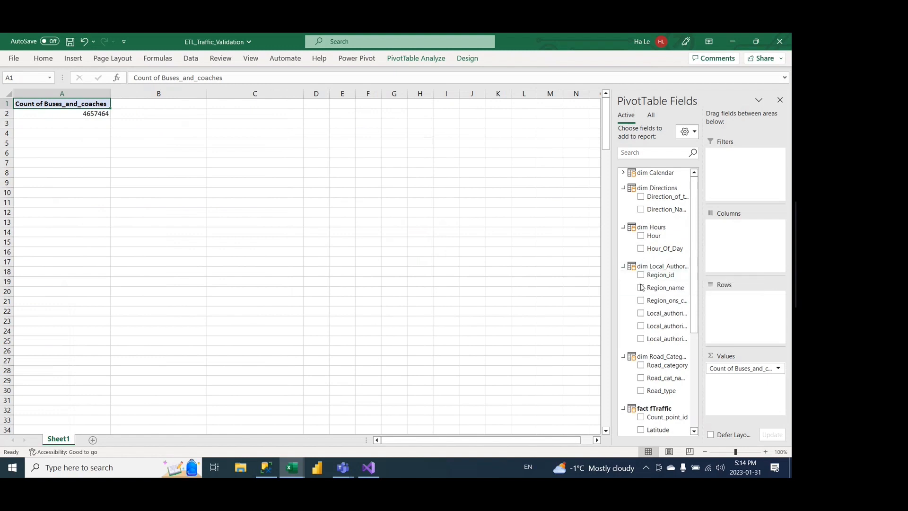
# Step: Break the Buses_and_coaches count down by Region_name to check its grand total, clearing the field after the check
pyautogui.click(641, 288)
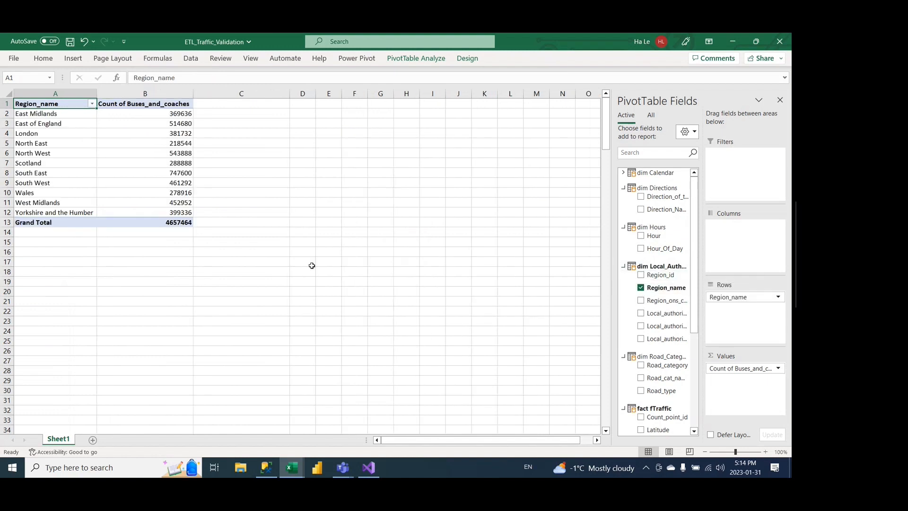
pyautogui.click(179, 223)
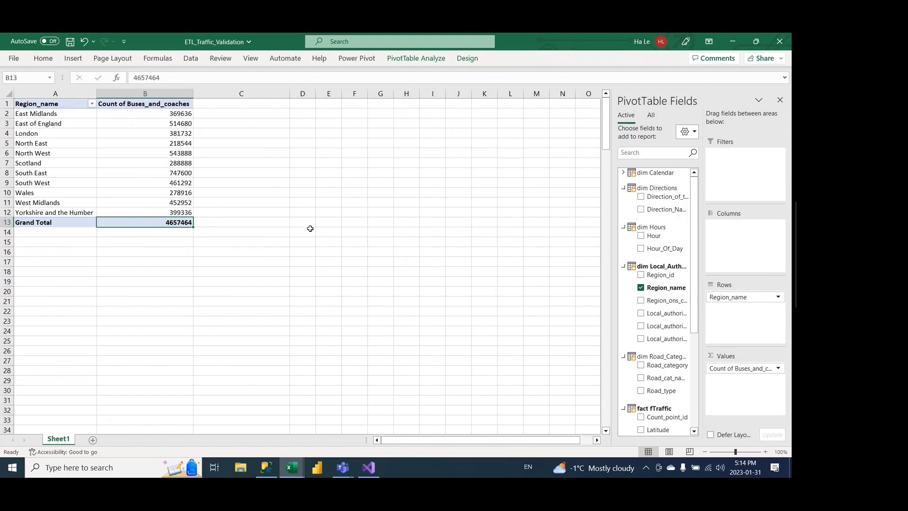
pyautogui.click(641, 288)
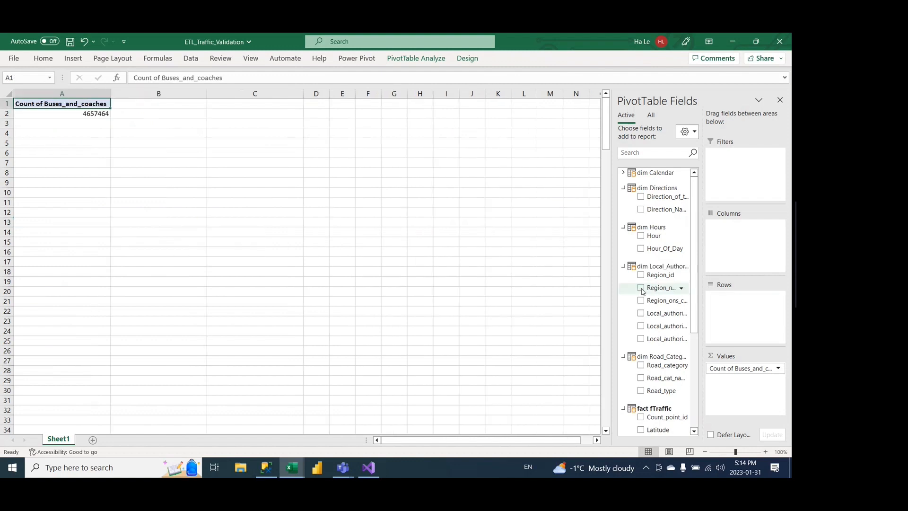
# Step: Break the Buses_and_coaches count down by Local_authority_name, check the grand total at the end of the list, and clear the field
pyautogui.click(641, 326)
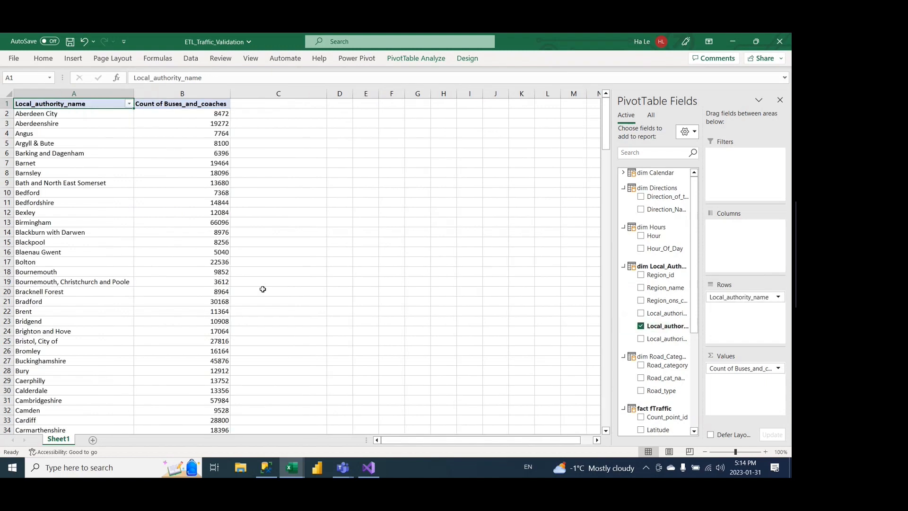
pyautogui.scroll(-11, 263, 289)
pyautogui.scroll(-20, 263, 289)
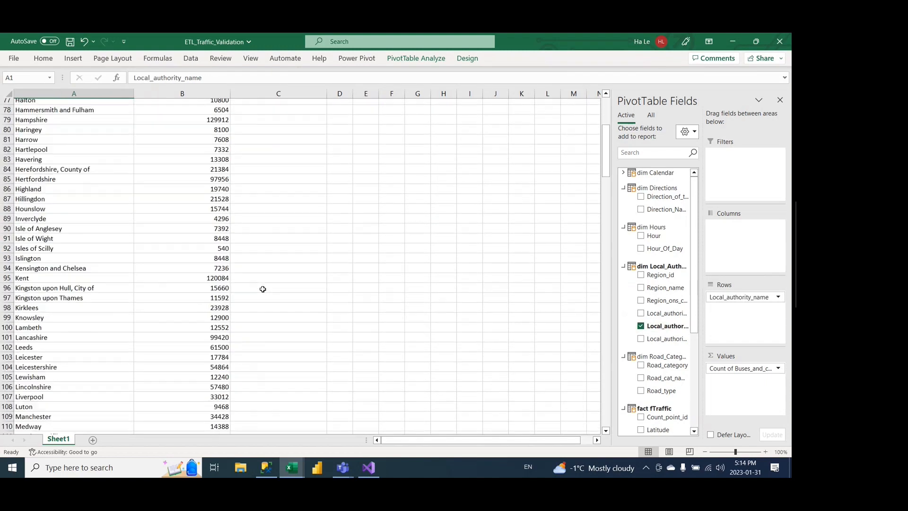
pyautogui.scroll(-20, 263, 289)
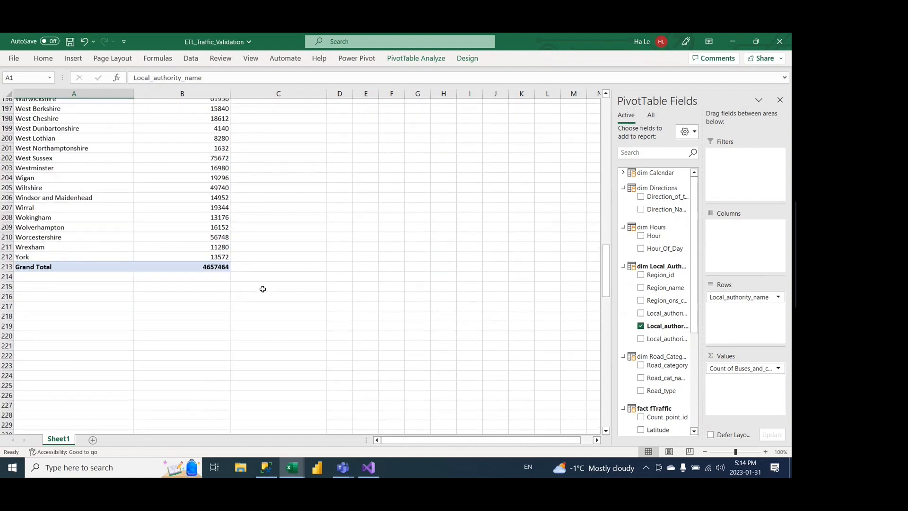
pyautogui.scroll(4, 263, 289)
pyautogui.scroll(1, 236, 286)
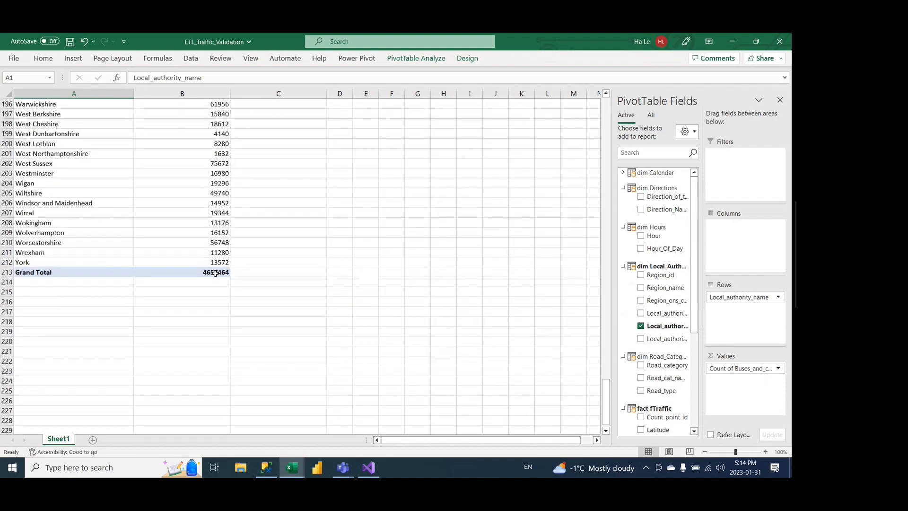
pyautogui.click(215, 272)
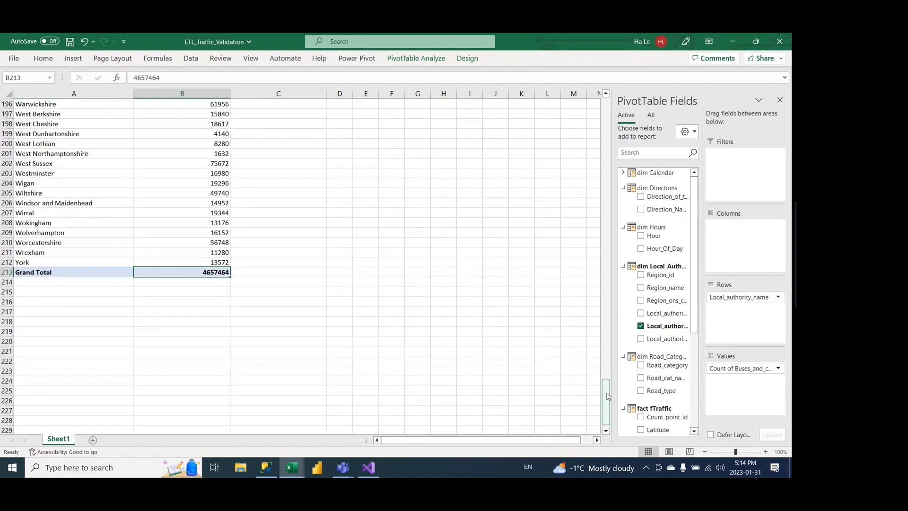
pyautogui.moveTo(606, 394); pyautogui.dragTo(601, 117)
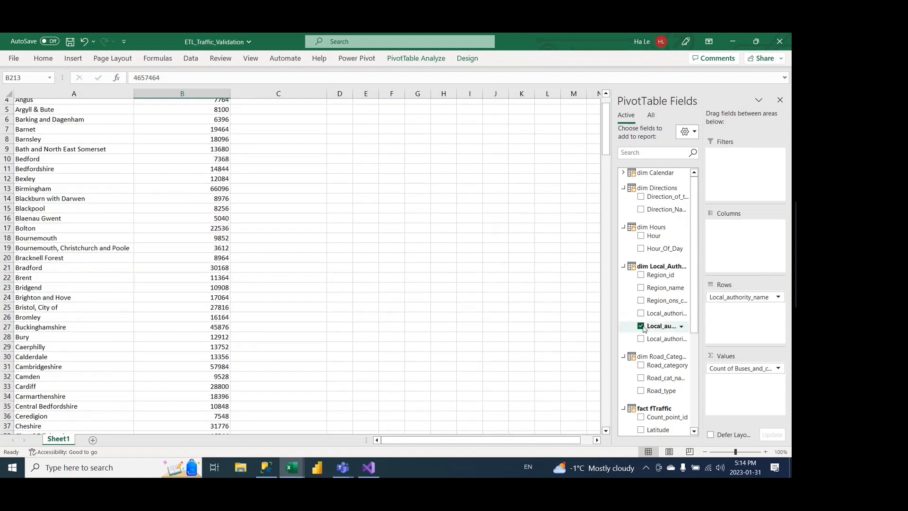
pyautogui.click(642, 327)
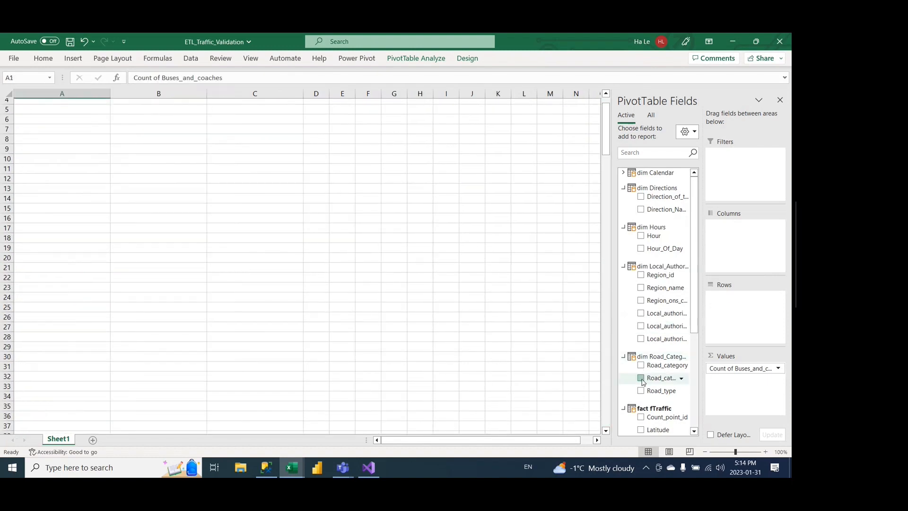
# Step: Break the count down by Road_cat_name and Road_category, trying Road_type and removing it again, and check the grand total
pyautogui.click(642, 378)
pyautogui.scroll(1, 444, 207)
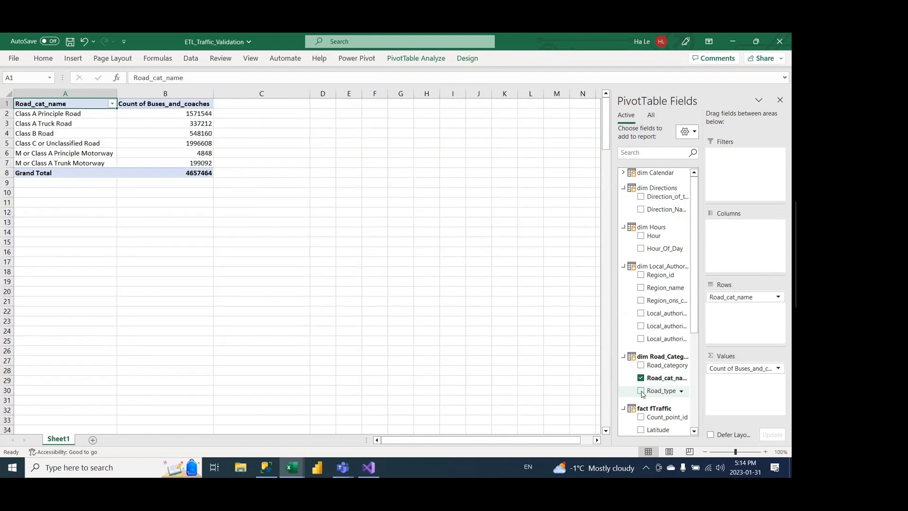
pyautogui.click(642, 391)
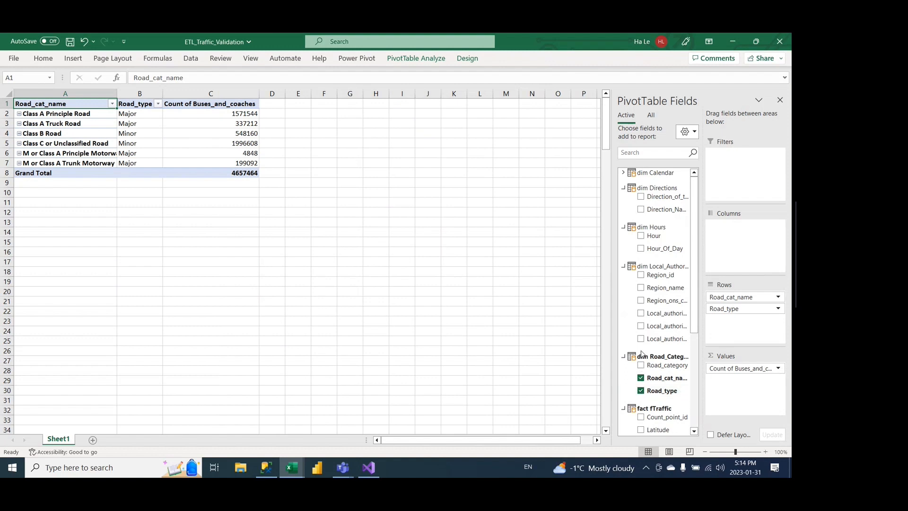
pyautogui.click(642, 366)
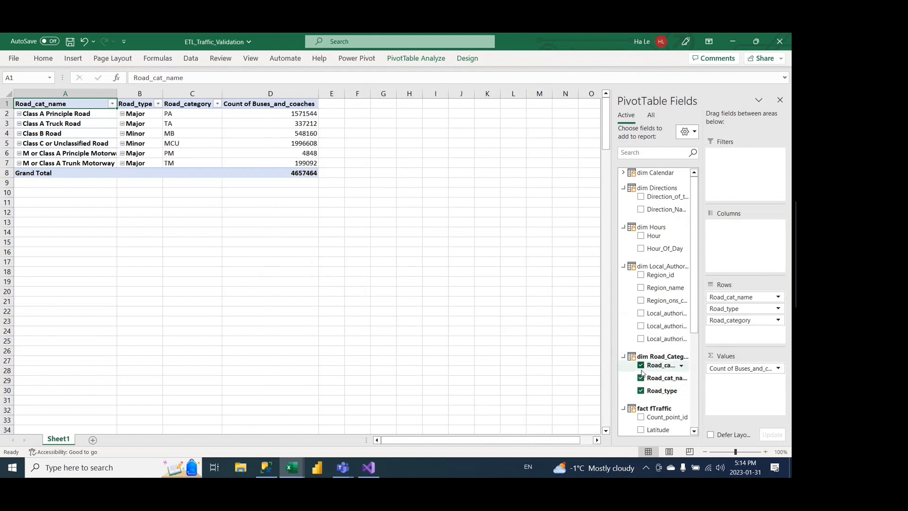
pyautogui.click(641, 392)
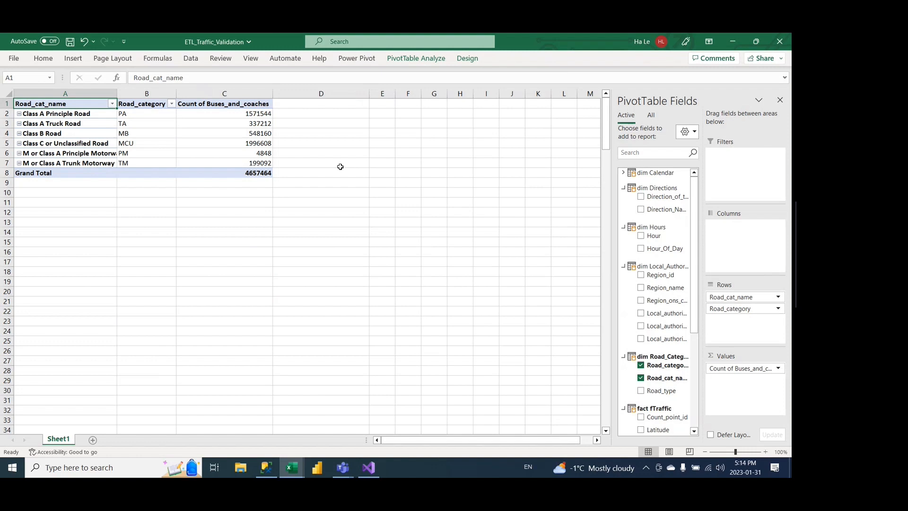
pyautogui.click(255, 175)
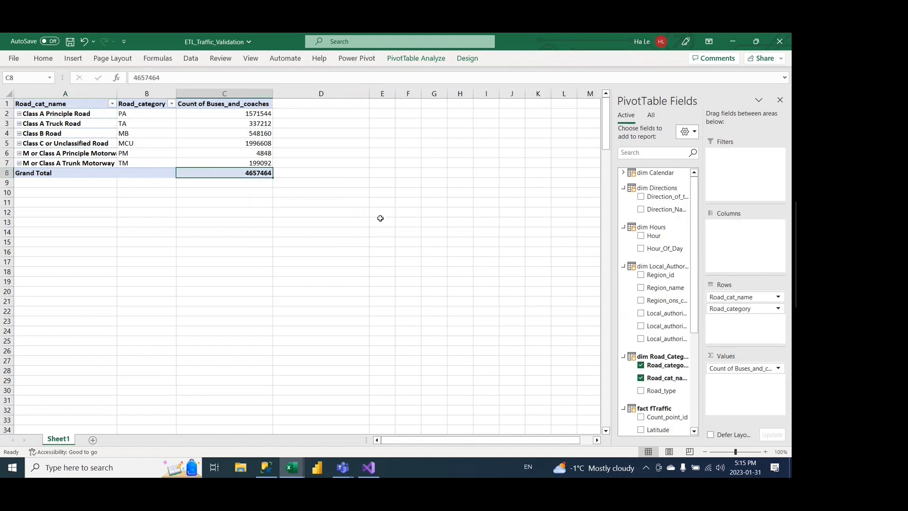
# Step: Switch to Visual Studio and return the completed Traffic_DataMart.dtsx package to design mode
pyautogui.click(369, 468)
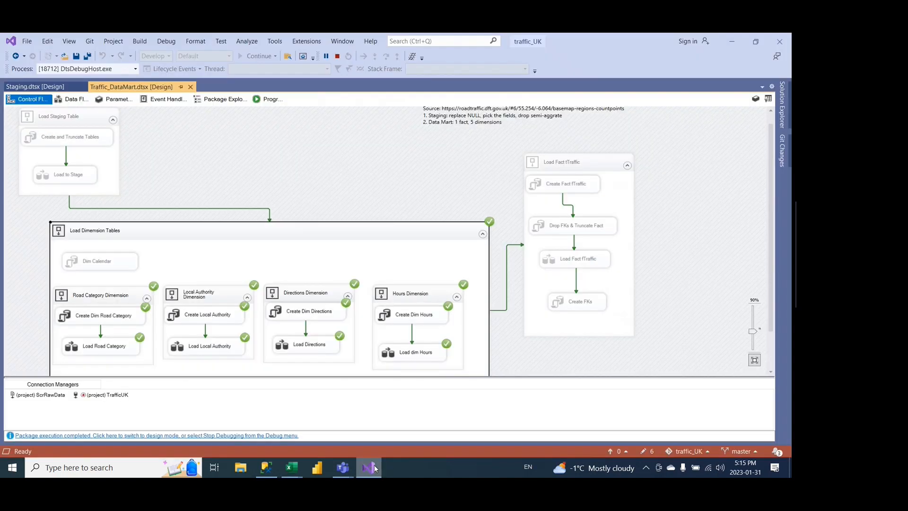
pyautogui.click(254, 438)
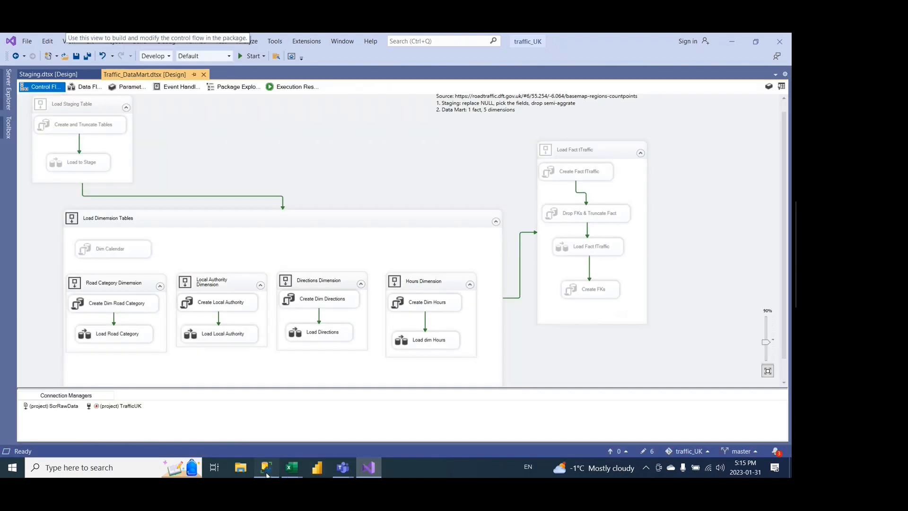
# Step: Switch to SQL Server Management Studio and rerun the Check_Value in Tables.sql script to compare the row counts of the TrafficUK tables
pyautogui.click(266, 474)
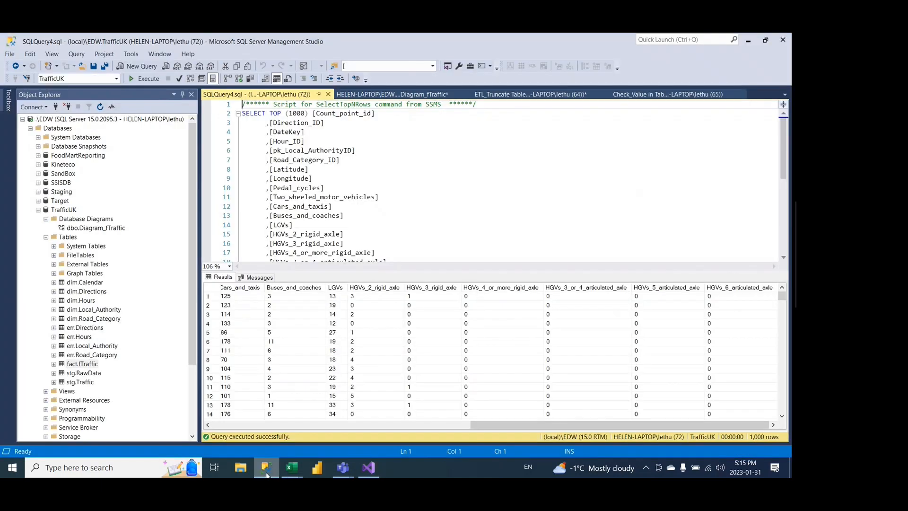
pyautogui.click(646, 94)
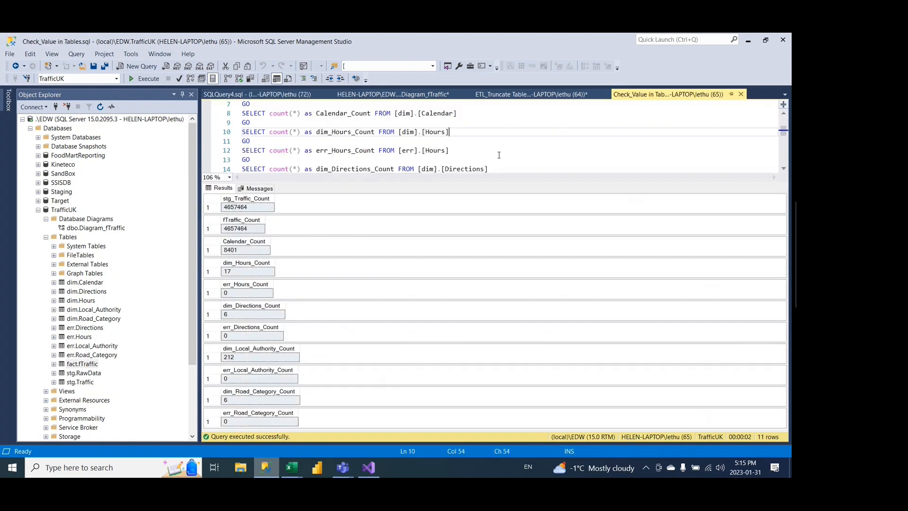
pyautogui.press('F5')
pyautogui.moveTo(343, 467)
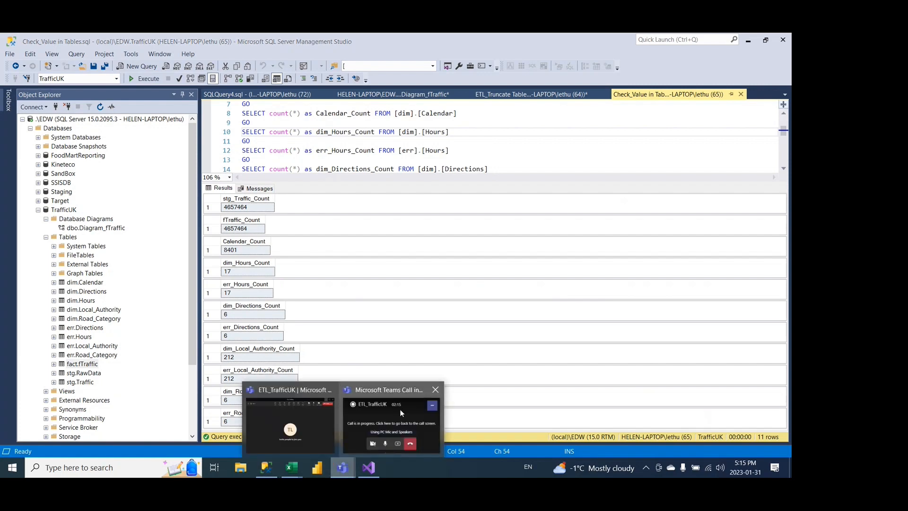